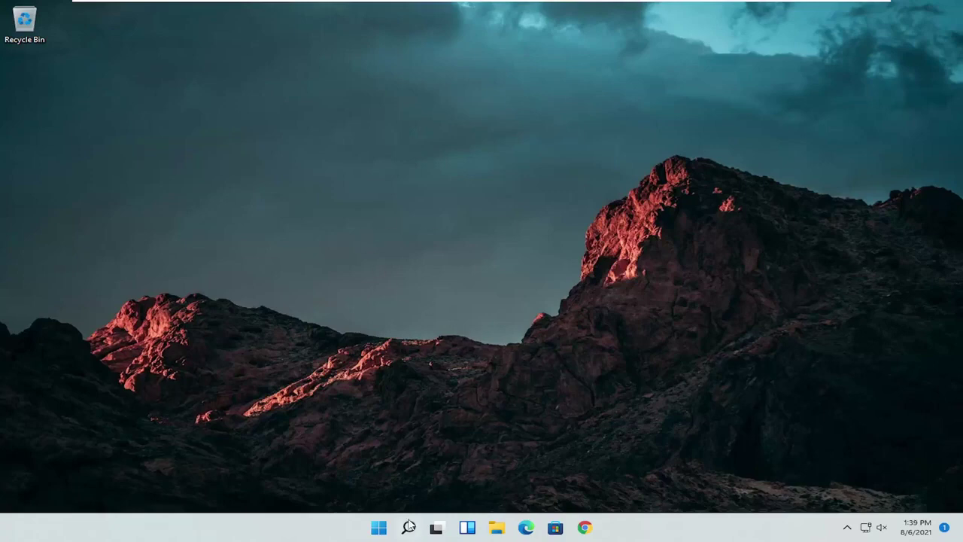
Open the Mouse properties from Control Panel with its items viewed as large icons
{"action": "left_click", "coordinate": [408, 527]}
{"action": "type", "text": "control panel"}
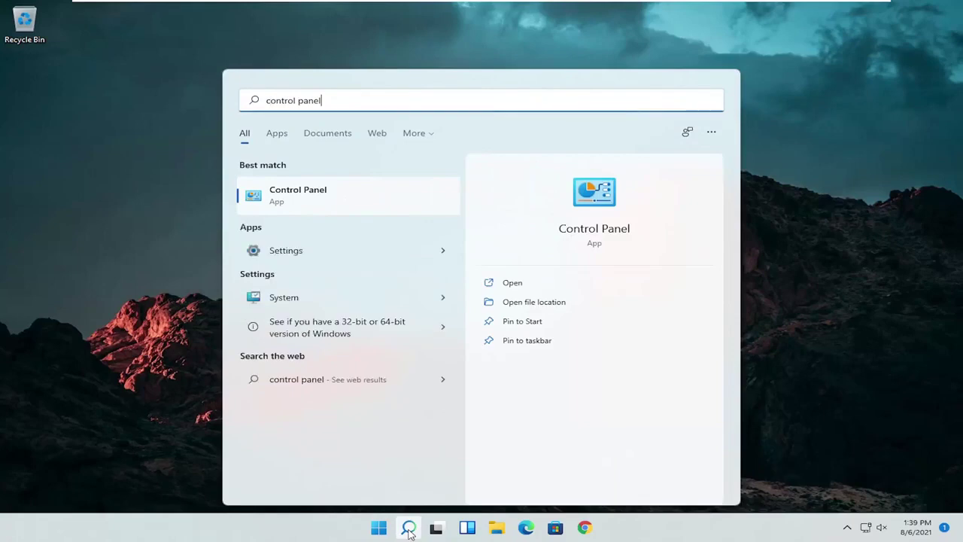
{"action": "left_click", "coordinate": [331, 196]}
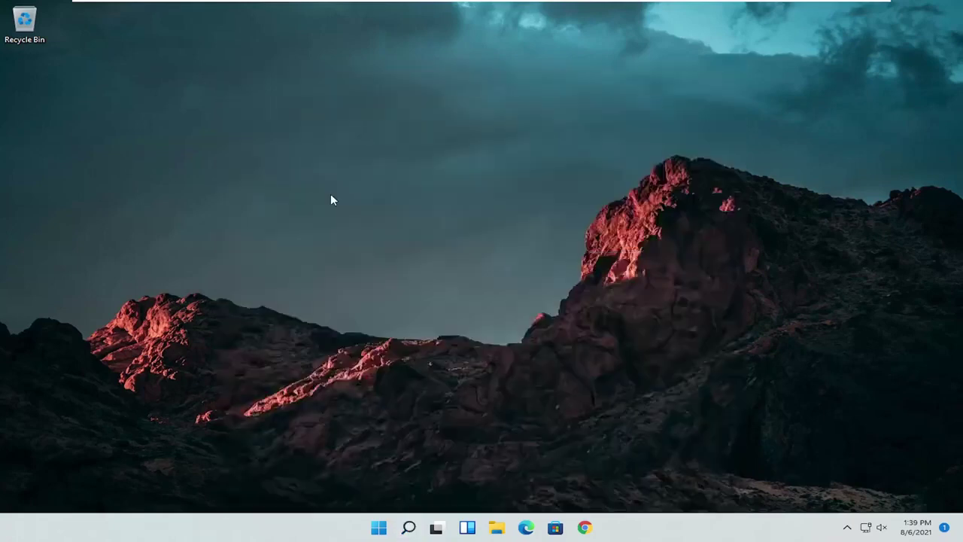
{"action": "left_click", "coordinate": [687, 153]}
{"action": "left_click", "coordinate": [707, 186]}
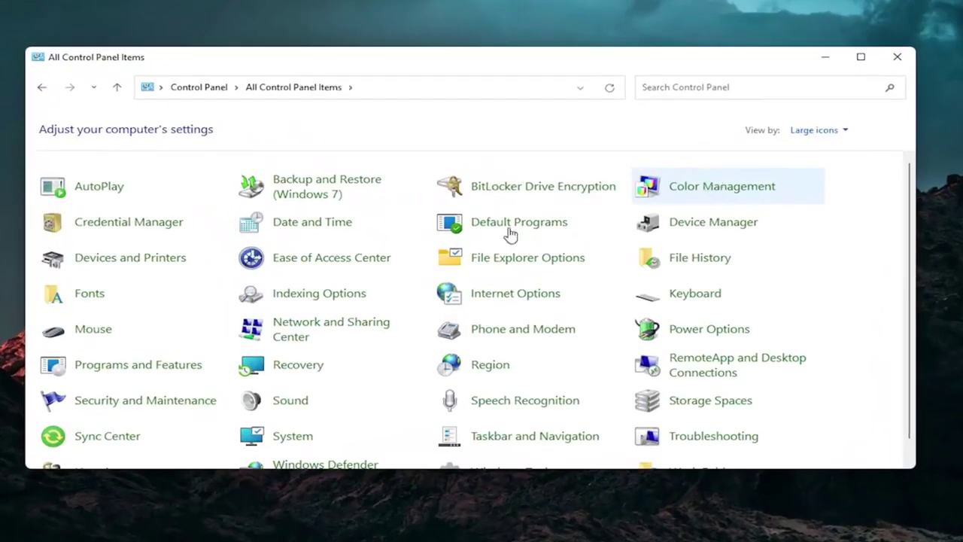
{"action": "left_click", "coordinate": [91, 335]}
{"action": "left_click_drag", "start_coordinate": [198, 71], "coordinate": [504, 99]}
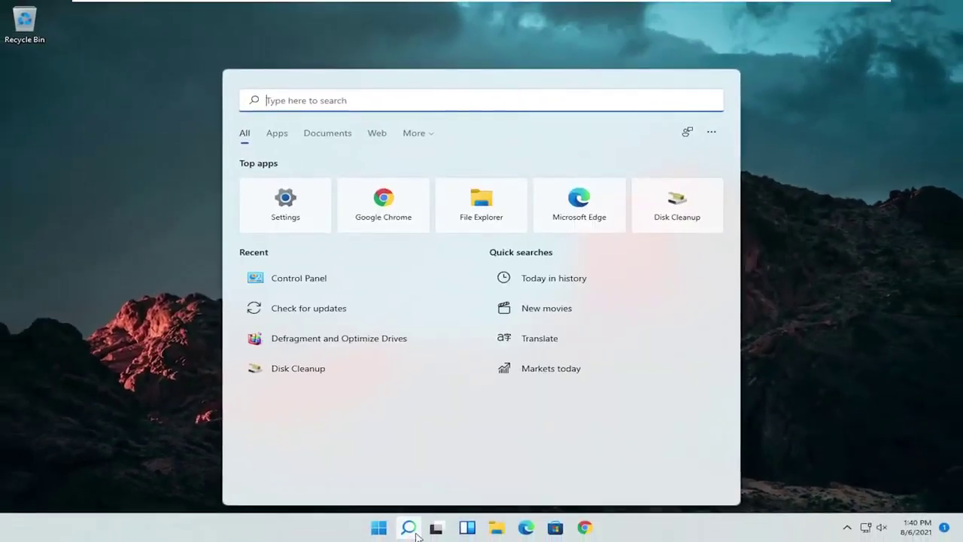
Open Device Manager and expand the Mice and other pointing devices category
{"action": "type", "text": "dev"}
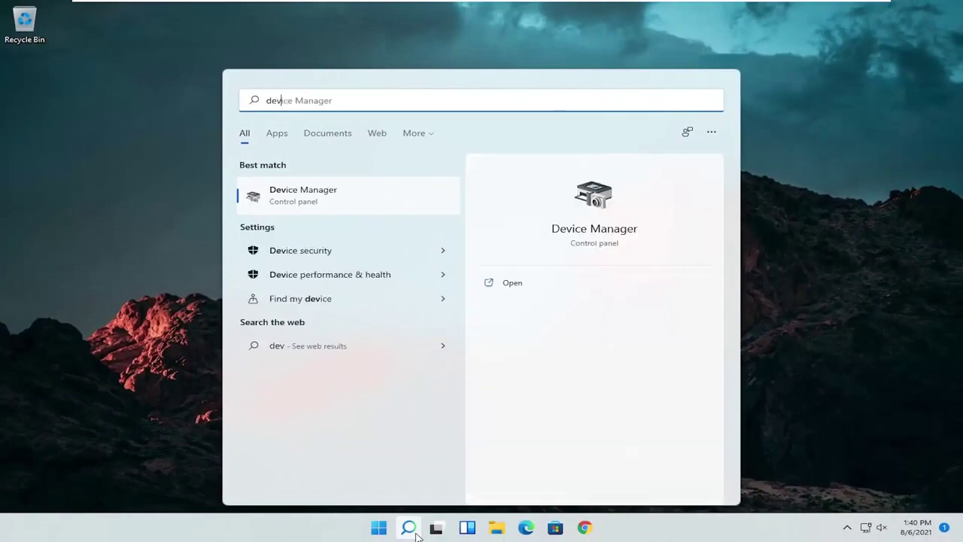
{"action": "type", "text": "ice manager"}
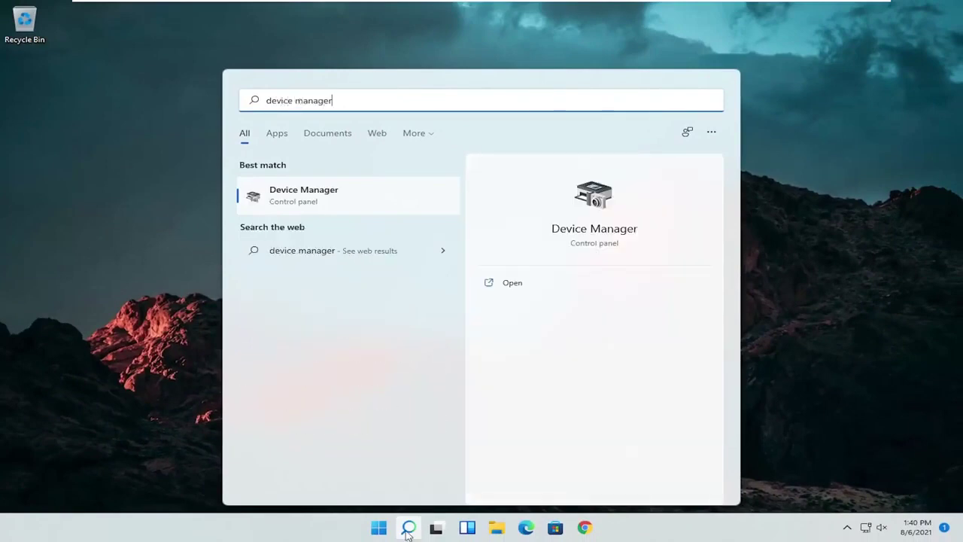
{"action": "left_click", "coordinate": [301, 196]}
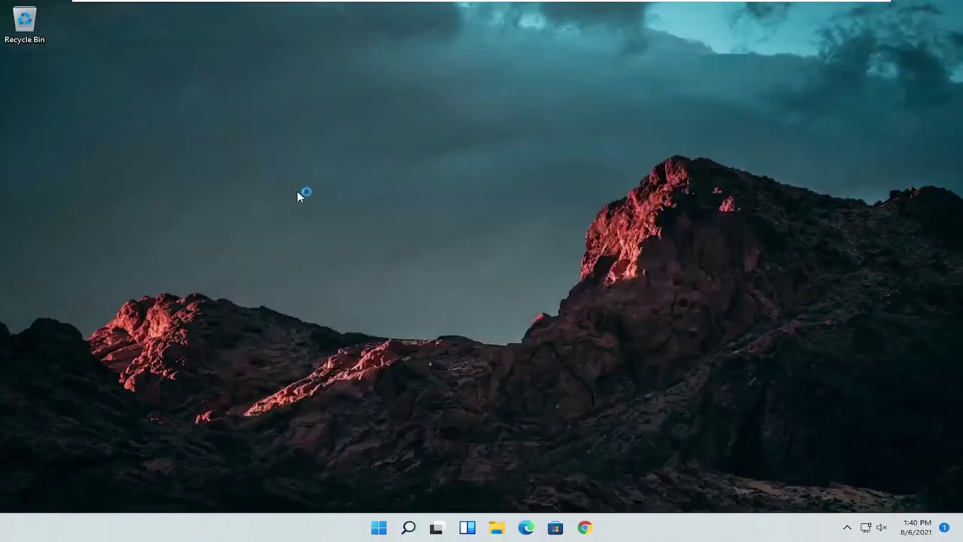
{"action": "left_click_drag", "start_coordinate": [293, 36], "coordinate": [481, 75]}
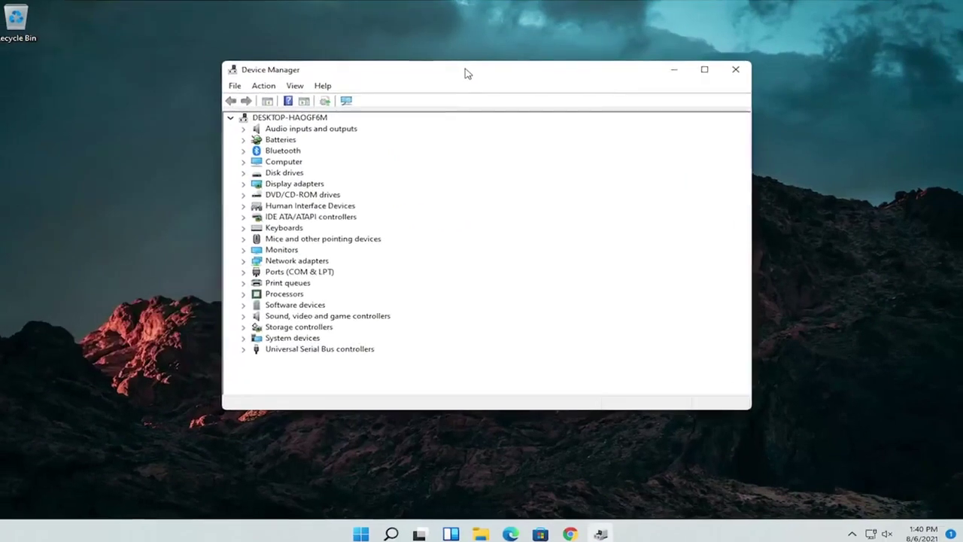
{"action": "left_click", "coordinate": [308, 241]}
{"action": "double_click", "coordinate": [318, 240]}
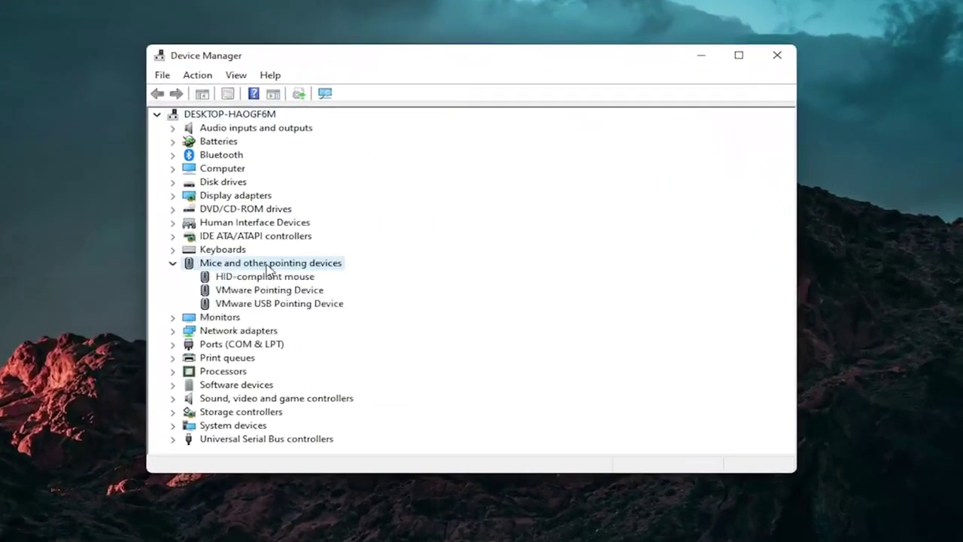
Update the HID-compliant mouse with the HID-compliant mouse driver from the list of available drivers on the computer, and close Device Manager
{"action": "left_click", "coordinate": [265, 278]}
{"action": "right_click", "coordinate": [264, 279]}
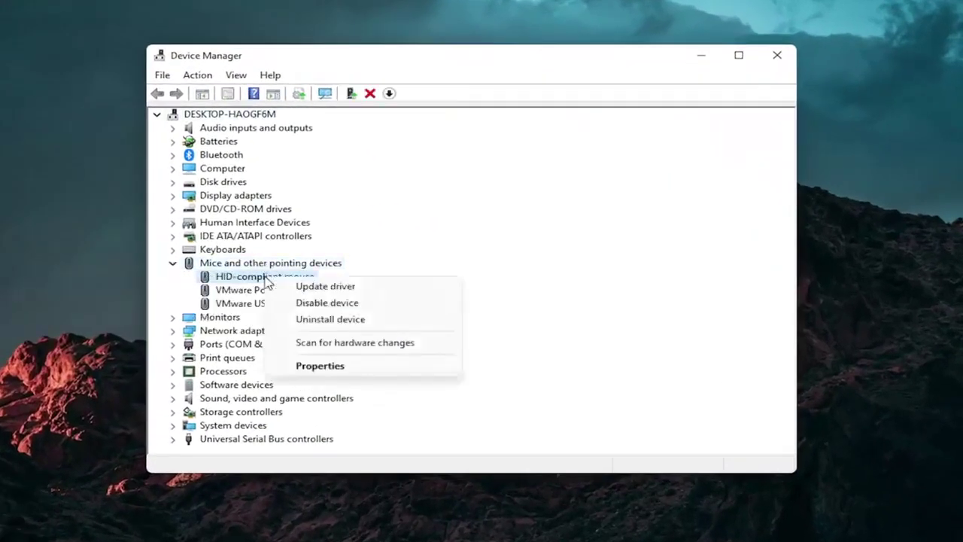
{"action": "left_click", "coordinate": [350, 292]}
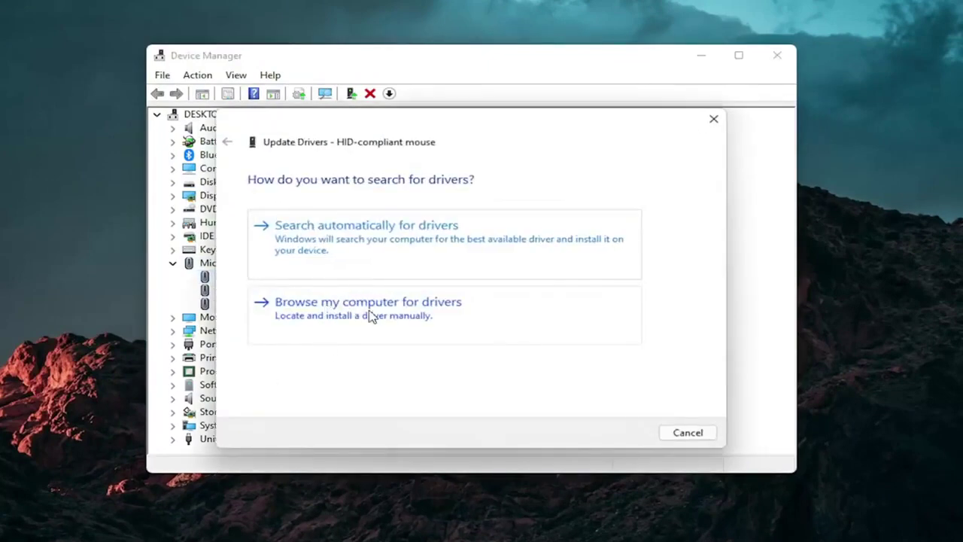
{"action": "left_click", "coordinate": [370, 314]}
{"action": "left_click", "coordinate": [325, 348]}
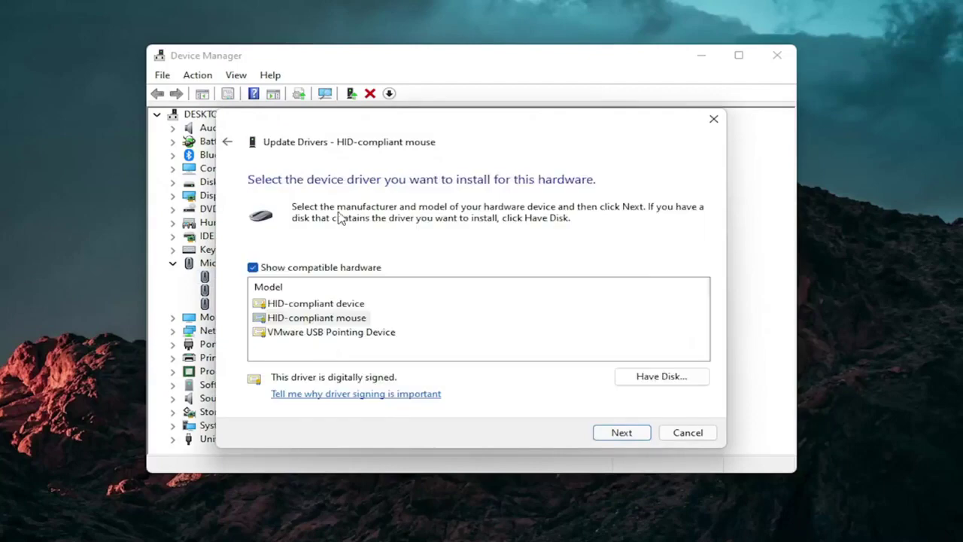
{"action": "left_click", "coordinate": [228, 142]}
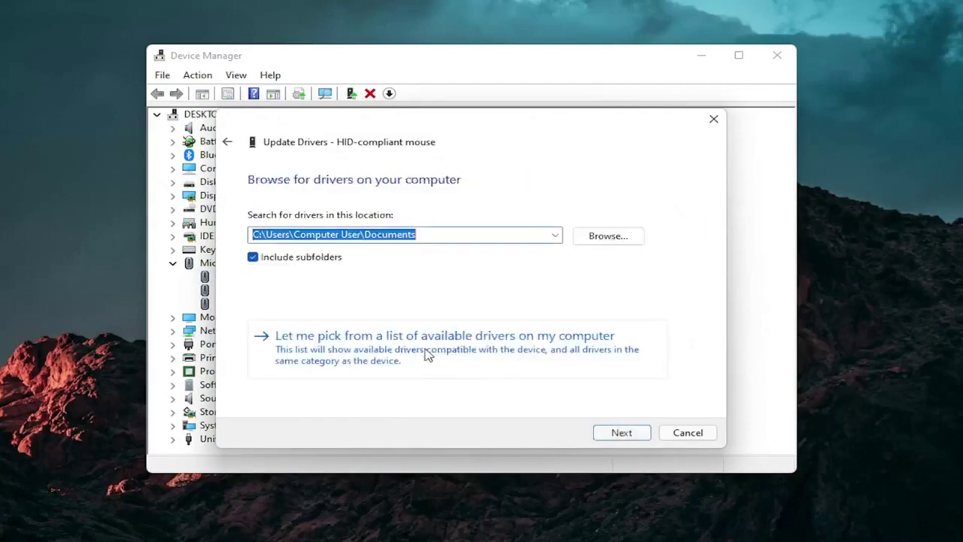
{"action": "left_click", "coordinate": [434, 350]}
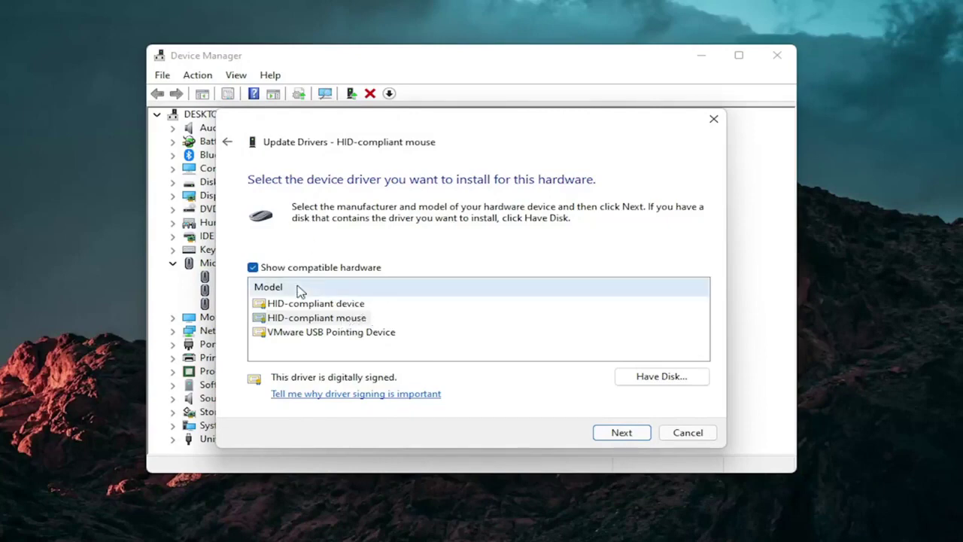
{"action": "left_click", "coordinate": [640, 436]}
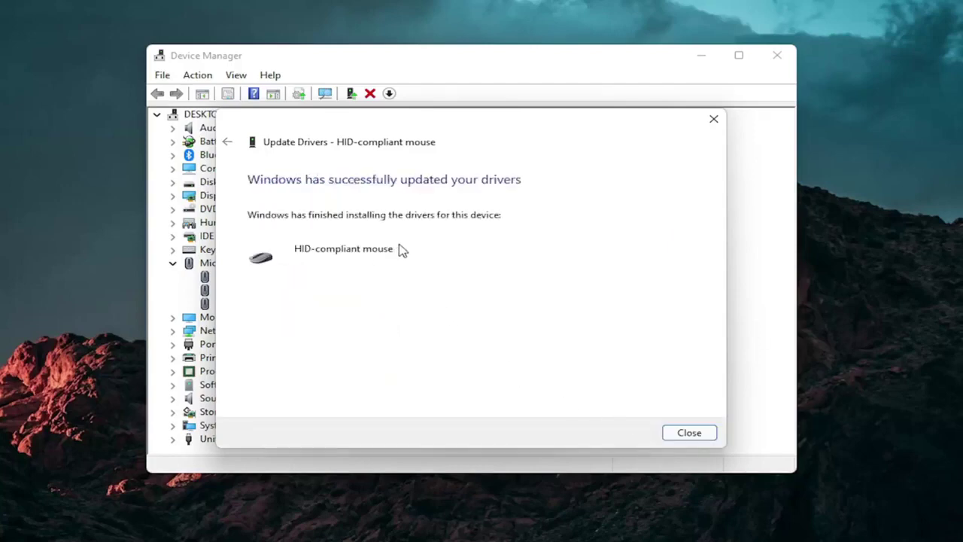
{"action": "left_click", "coordinate": [676, 433]}
{"action": "left_click", "coordinate": [172, 262]}
{"action": "left_click", "coordinate": [777, 55]}
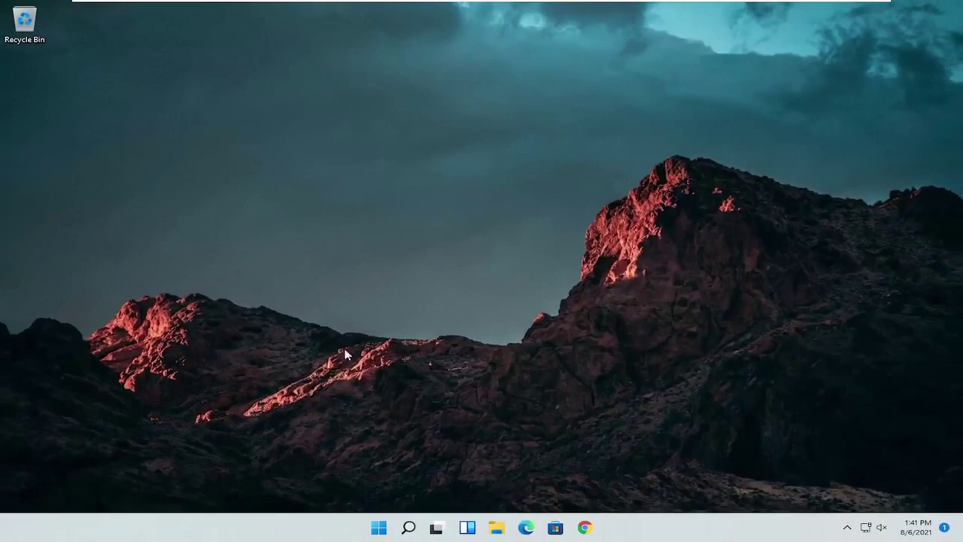
Open the Other troubleshooters page in the Windows Troubleshoot settings
{"action": "left_click", "coordinate": [408, 527]}
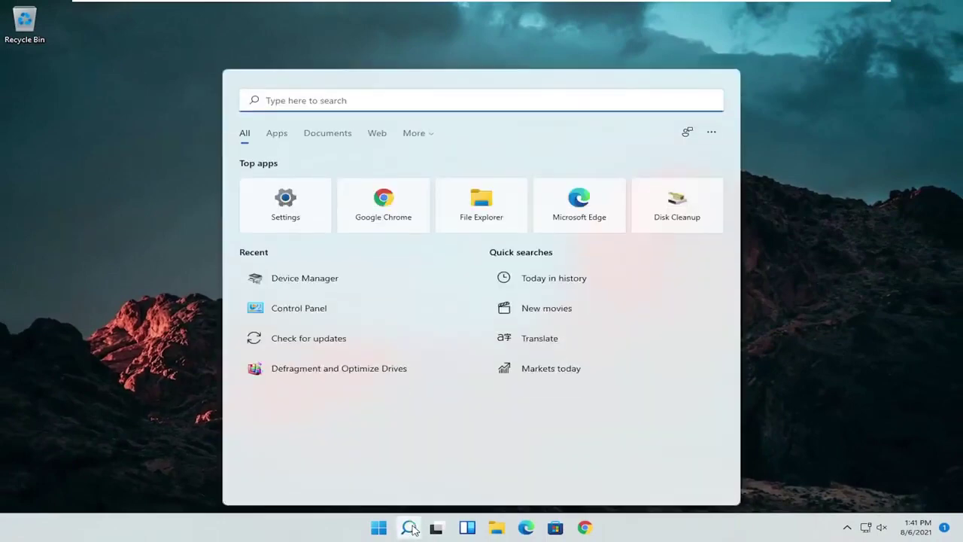
{"action": "type", "text": "troubleshoot"}
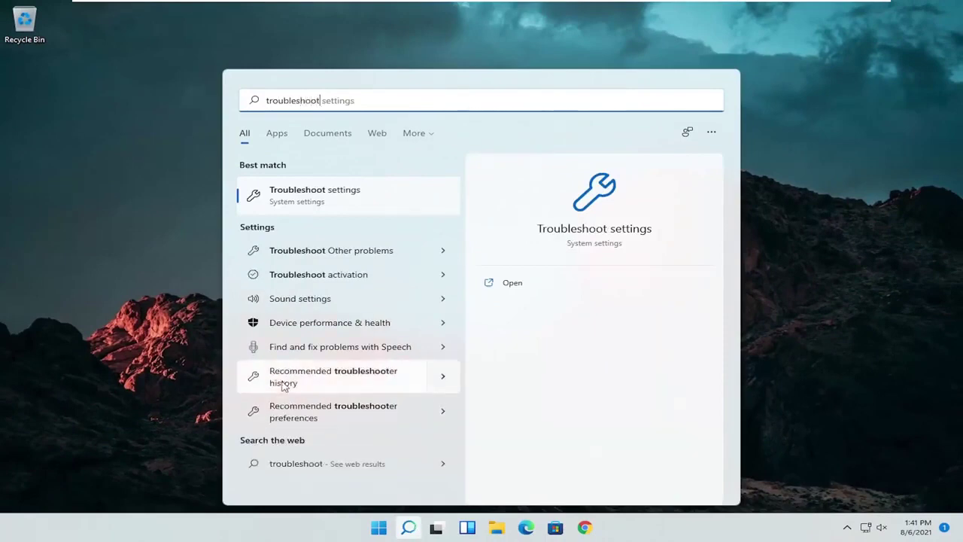
{"action": "left_click", "coordinate": [319, 199]}
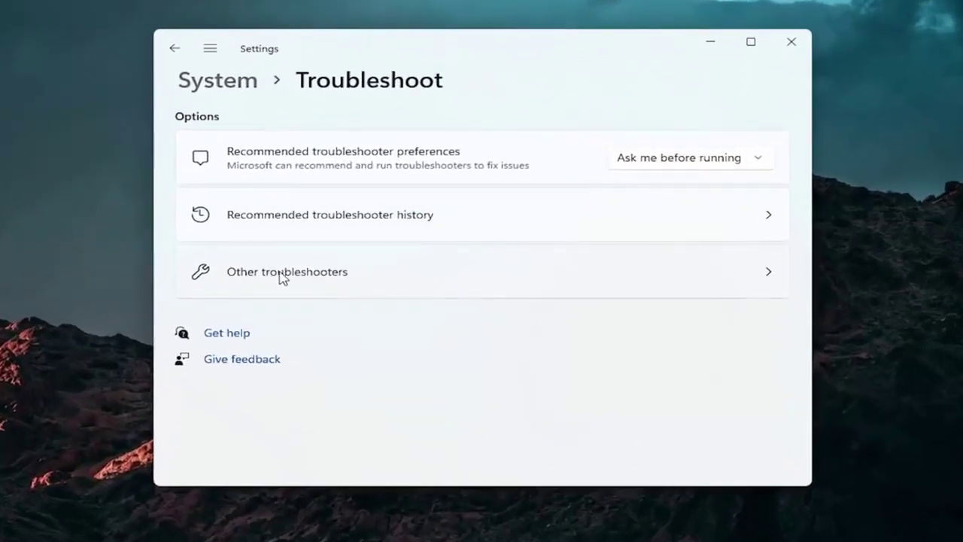
{"action": "left_click", "coordinate": [280, 276]}
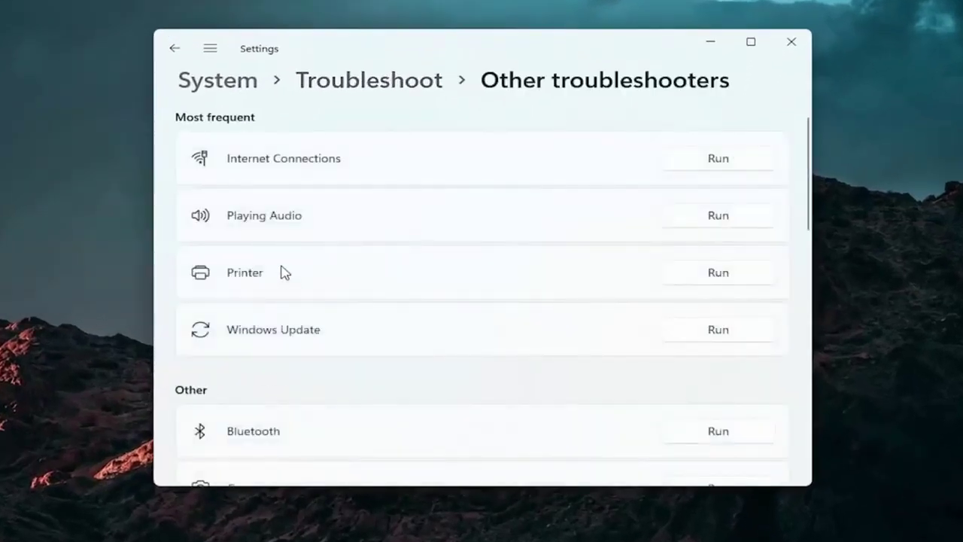
Run the Keyboard troubleshooter, close it when it completes, and close Settings
{"action": "scroll", "coordinate": [284, 275], "scroll_direction": "down", "scroll_amount": 5}
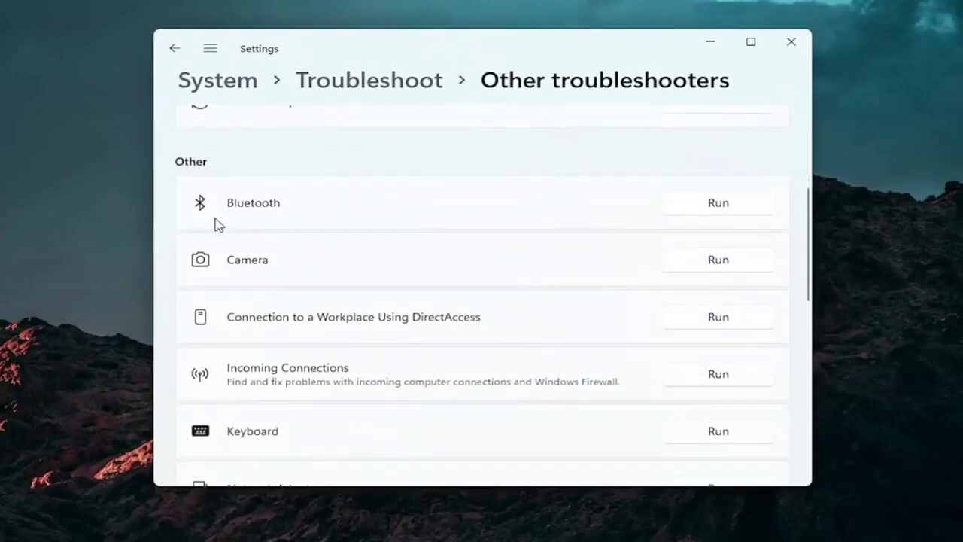
{"action": "scroll", "coordinate": [299, 301], "scroll_direction": "up", "scroll_amount": 1}
{"action": "scroll", "coordinate": [299, 301], "scroll_direction": "down", "scroll_amount": 1}
{"action": "scroll", "coordinate": [298, 301], "scroll_direction": "down", "scroll_amount": 2}
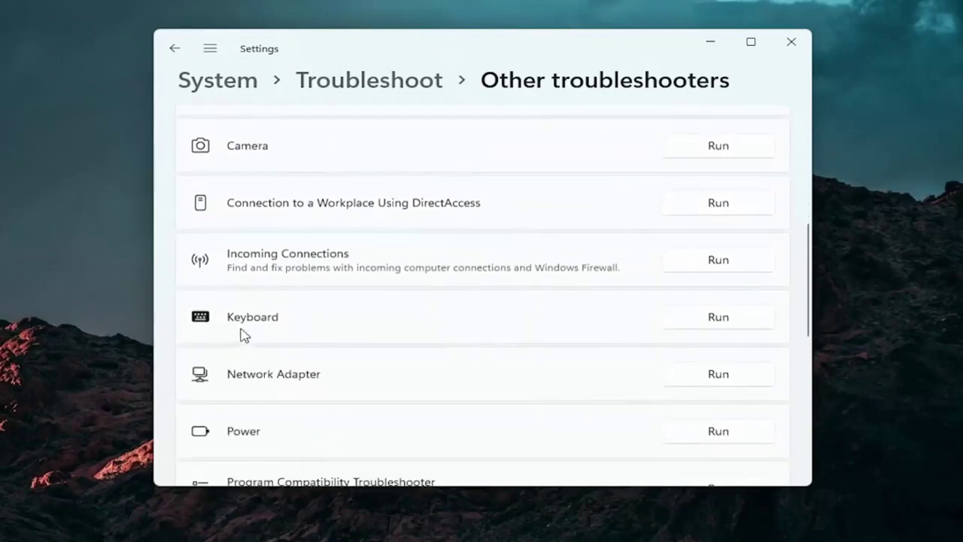
{"action": "left_click", "coordinate": [719, 316]}
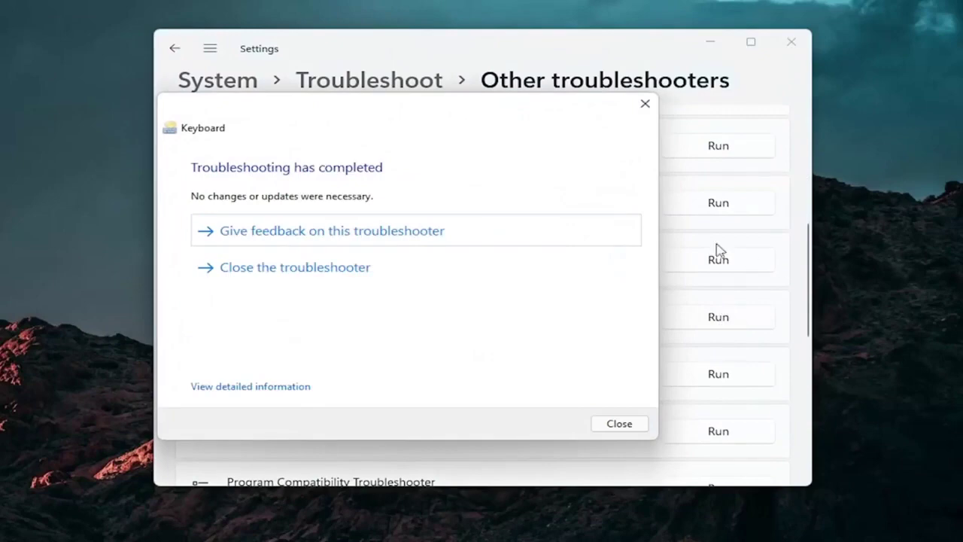
{"action": "left_click", "coordinate": [645, 105]}
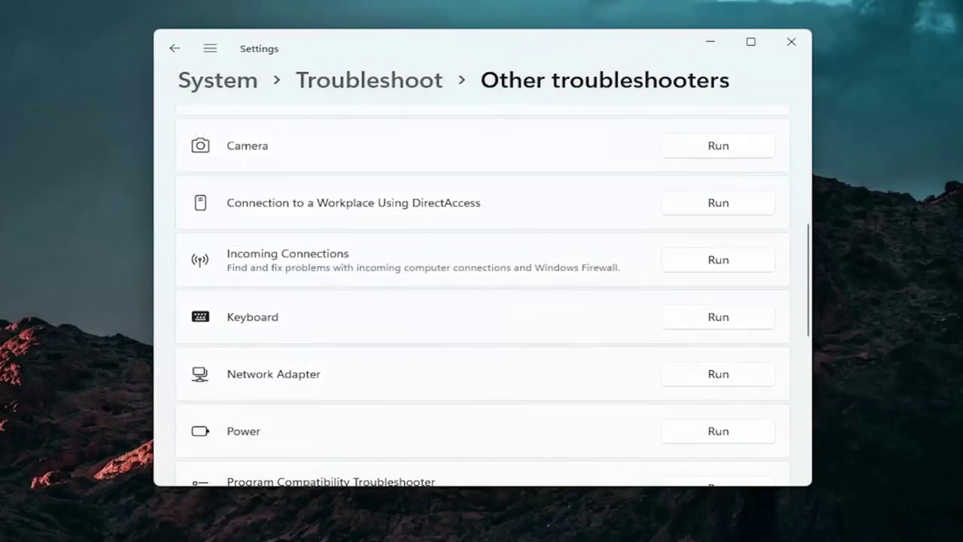
{"action": "left_click", "coordinate": [791, 41]}
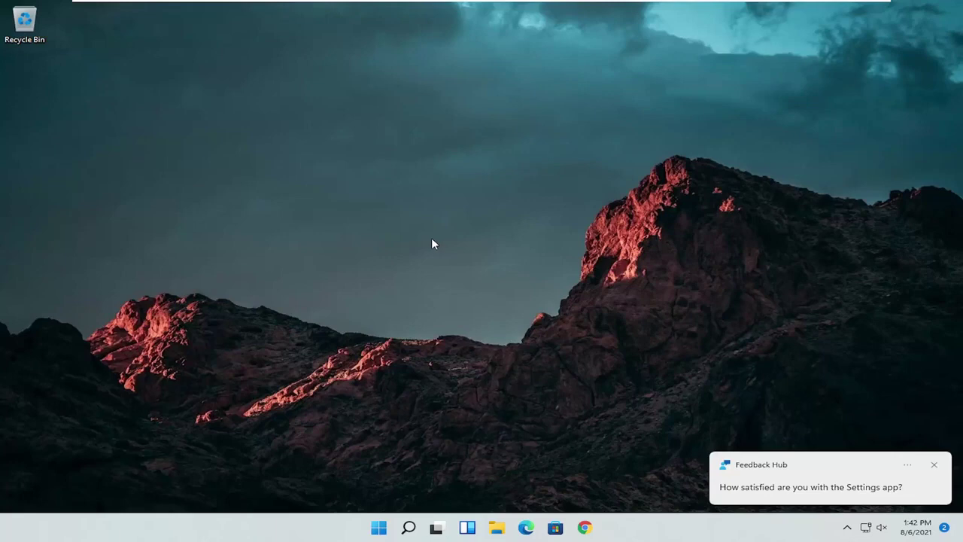
Open Command Prompt as administrator and allow it to make changes to the device
{"action": "left_click", "coordinate": [405, 533]}
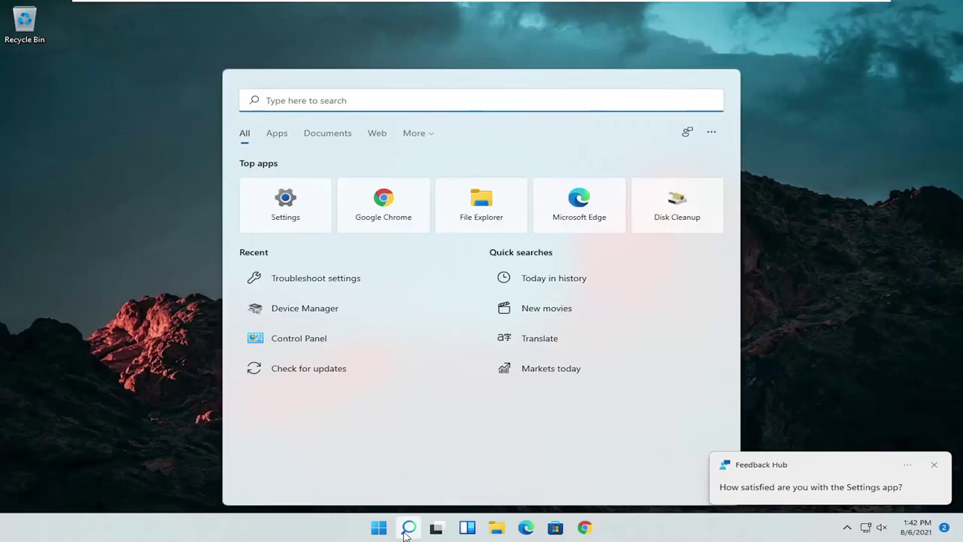
{"action": "type", "text": "cmd"}
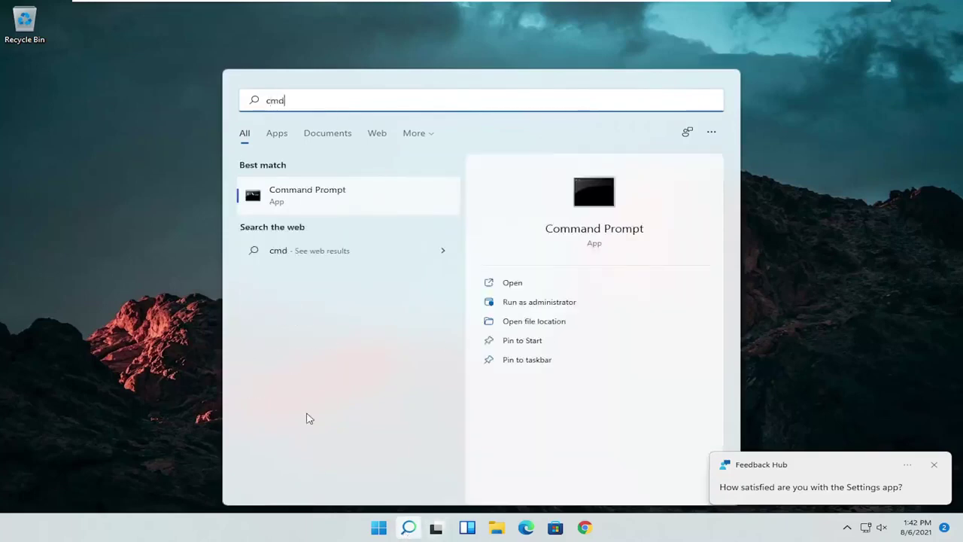
{"action": "right_click", "coordinate": [286, 196]}
{"action": "left_click", "coordinate": [328, 208]}
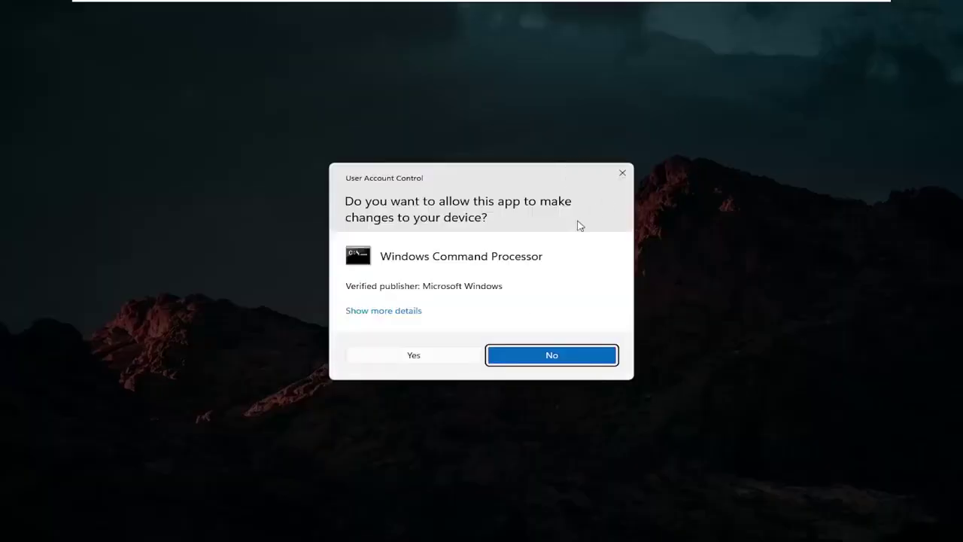
{"action": "left_click", "coordinate": [411, 358]}
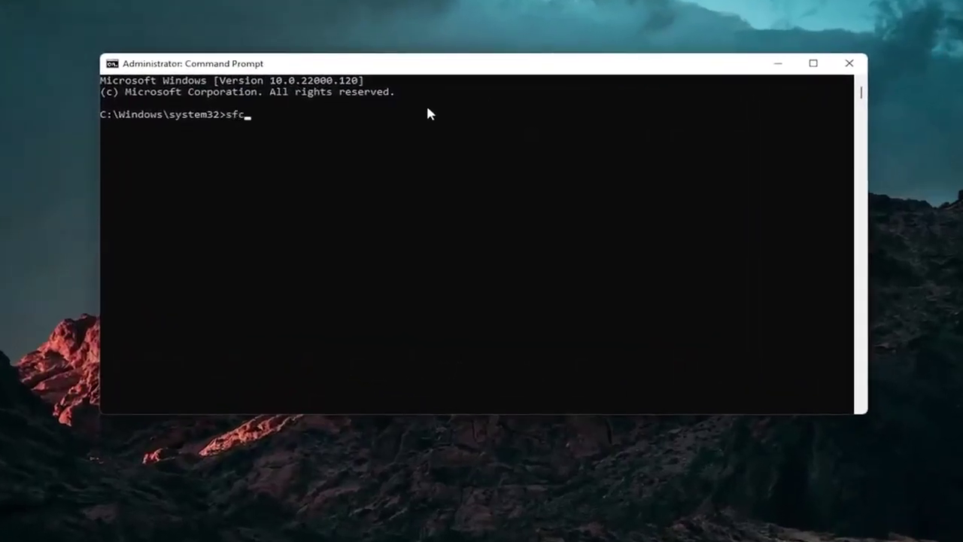
Run the system file scan with "sfc /scannow" and close Command Prompt once it finishes
{"action": "type", "text": "sfc /scannow"}
{"action": "key", "text": "Return"}
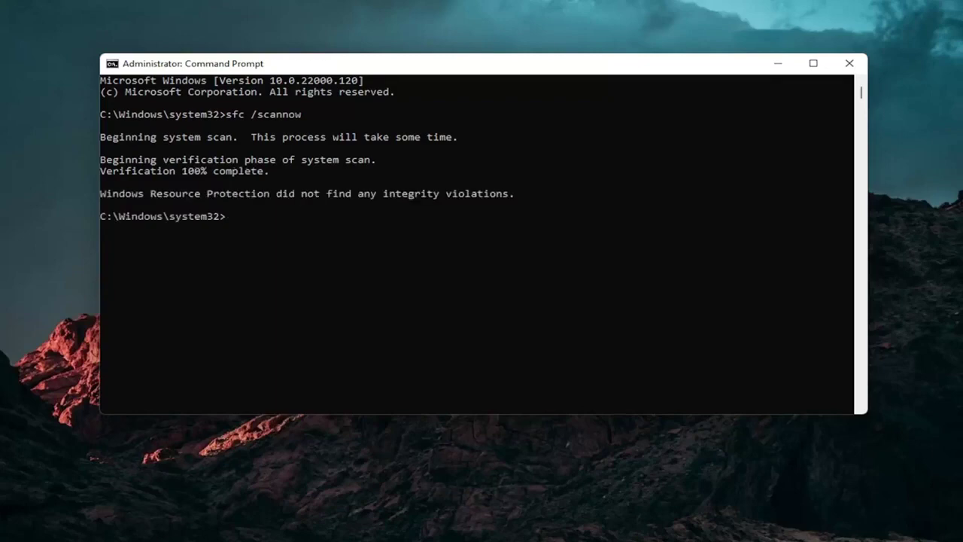
{"action": "left_click", "coordinate": [823, 75]}
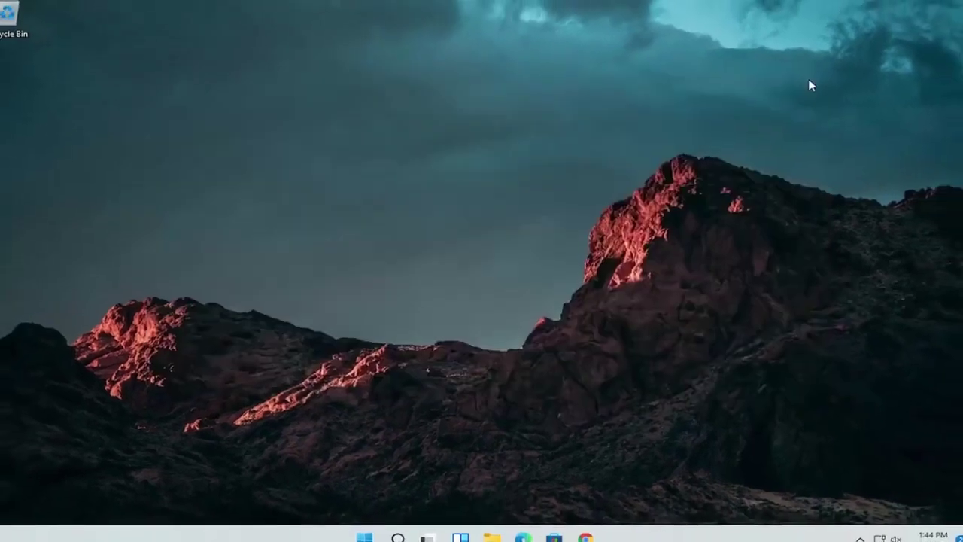
Bring up the computer's shut down or sign out options
{"action": "right_click", "coordinate": [380, 526]}
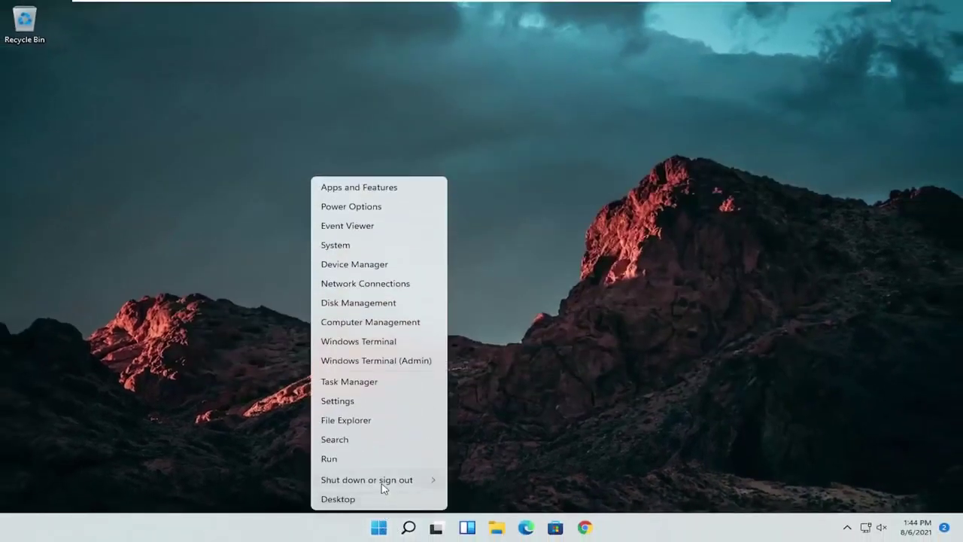